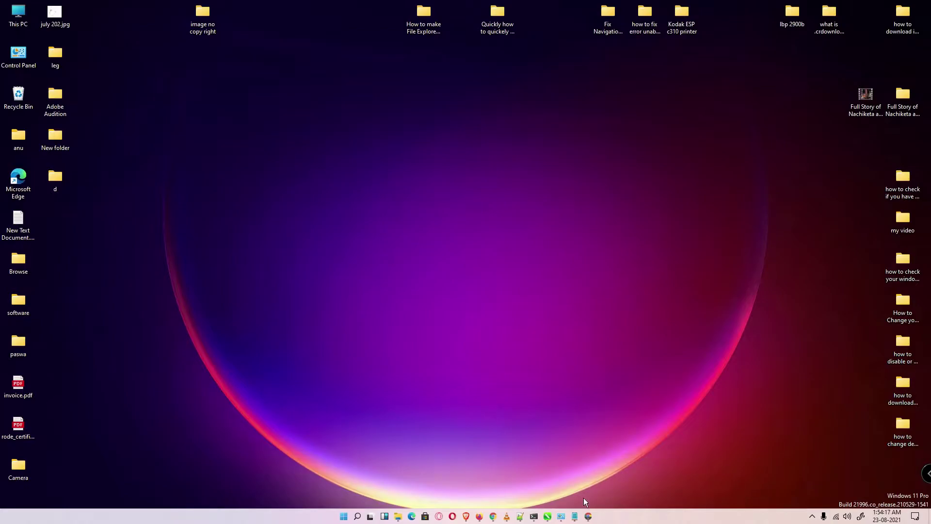
# - Open the download-links note in Notepad and select the mega.nz folder URL
pyautogui.click(573, 515)
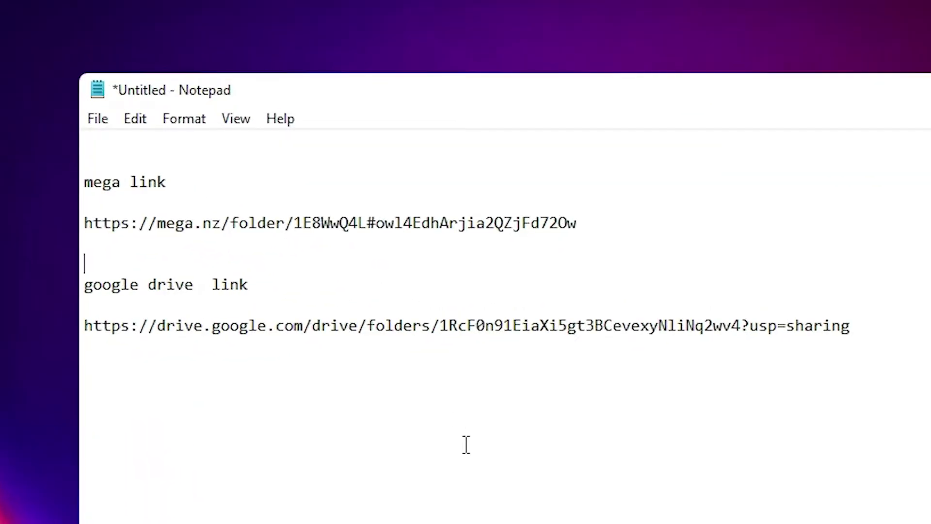
pyautogui.moveTo(576, 224); pyautogui.dragTo(84, 224)
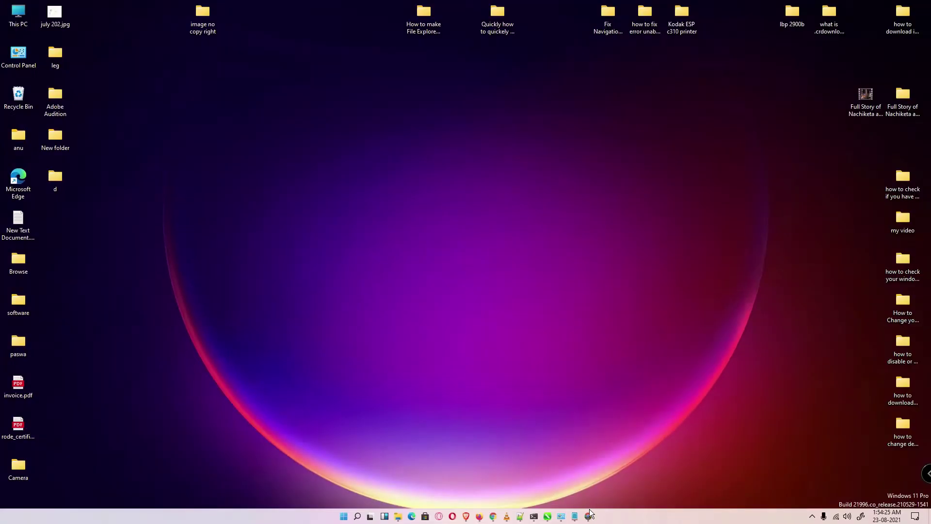
# - Load the MEGA link in Chrome, download 'HP 2420 Series driver' as a ZIP, and show it in its folder
pyautogui.click(589, 516)
pyautogui.click(223, 24)
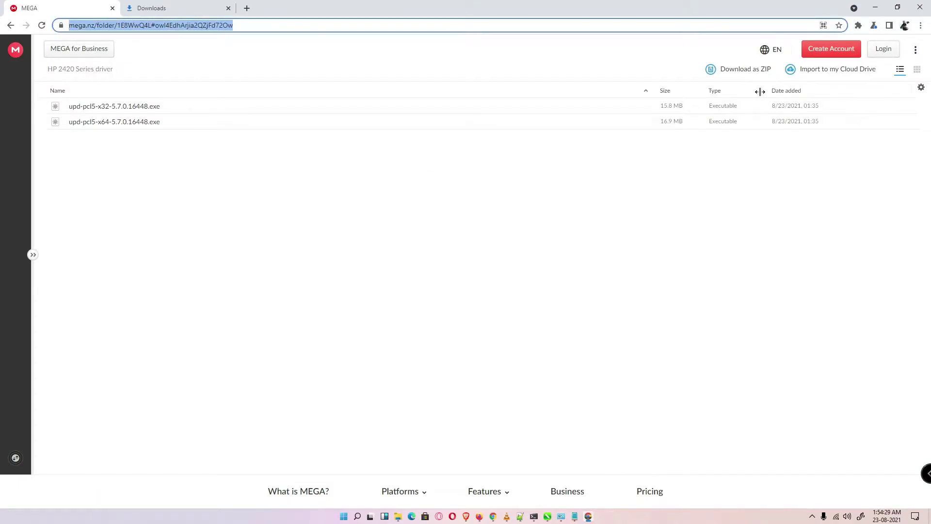
pyautogui.click(726, 69)
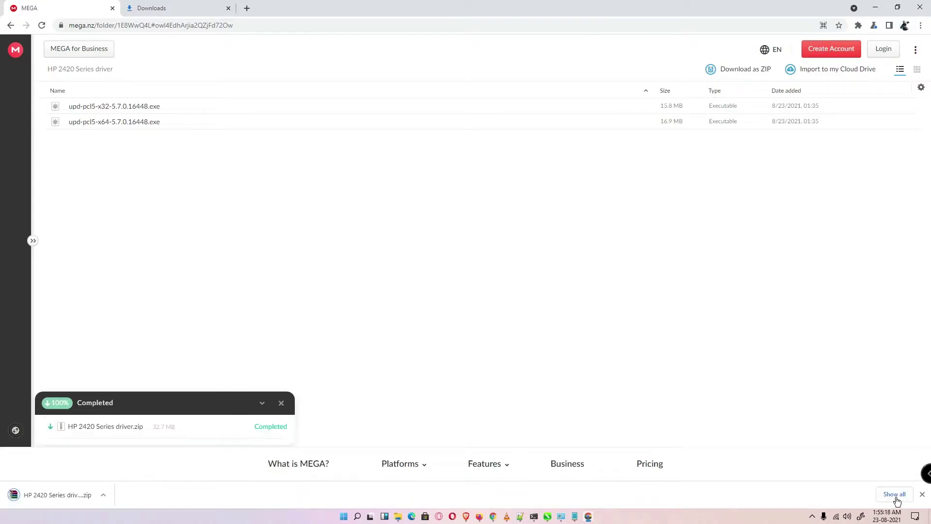
pyautogui.click(894, 495)
pyautogui.click(370, 147)
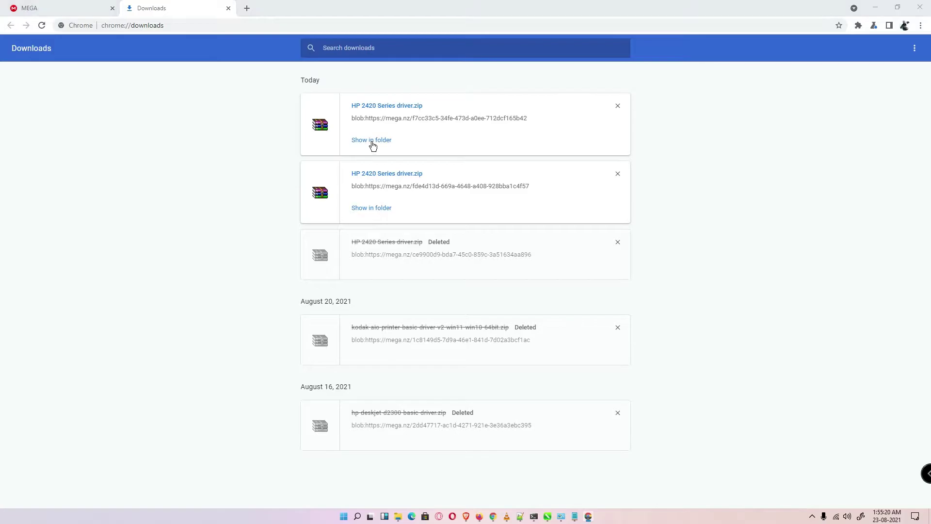
# - Move HP 2420 Series driver.zip onto the desktop and close the Downloads window
pyautogui.click(875, 7)
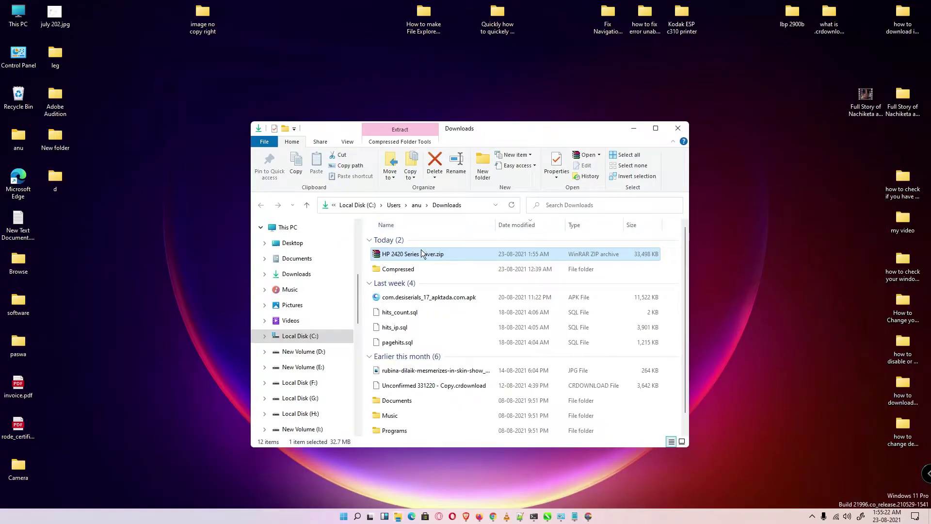
pyautogui.moveTo(422, 252); pyautogui.dragTo(205, 219)
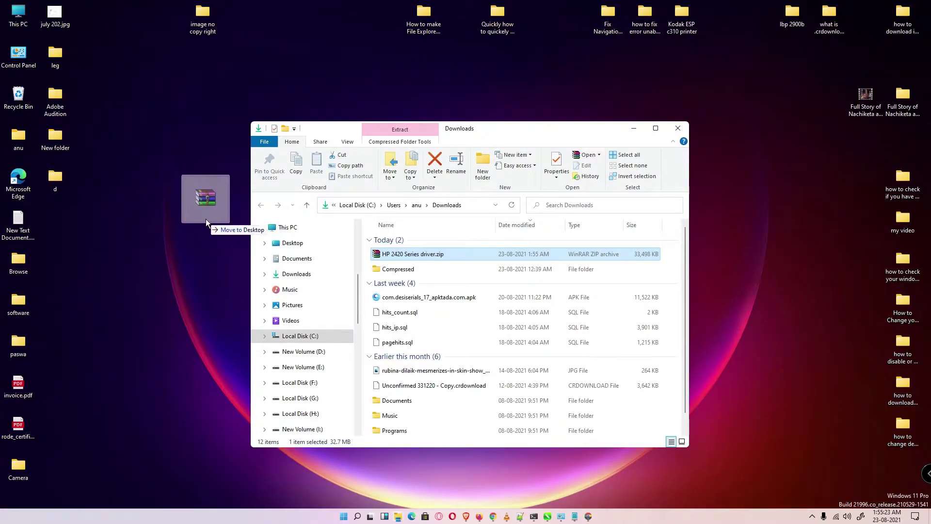
pyautogui.click(678, 128)
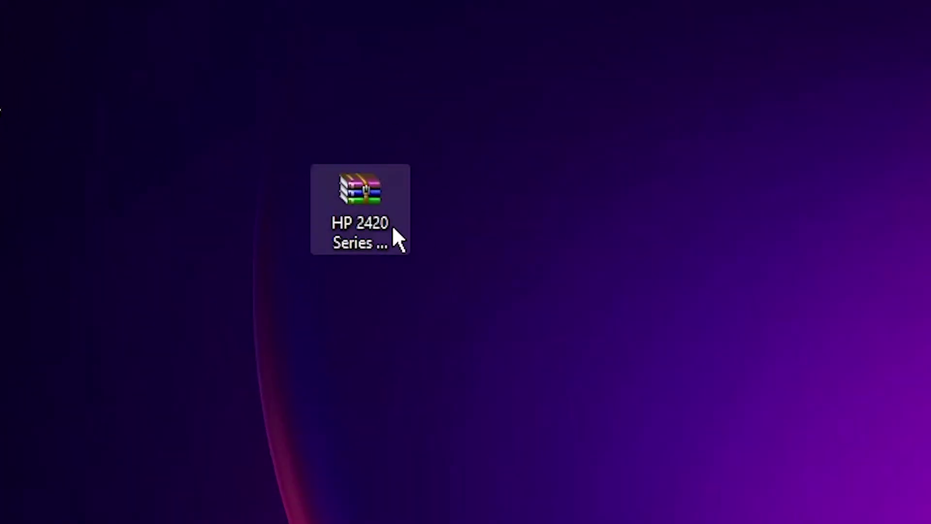
# - Extract the zip and open the inner HP 2420 Series driver folder showing both upd-pcl5 installers
pyautogui.click(378, 218)
pyautogui.rightClick(372, 216)
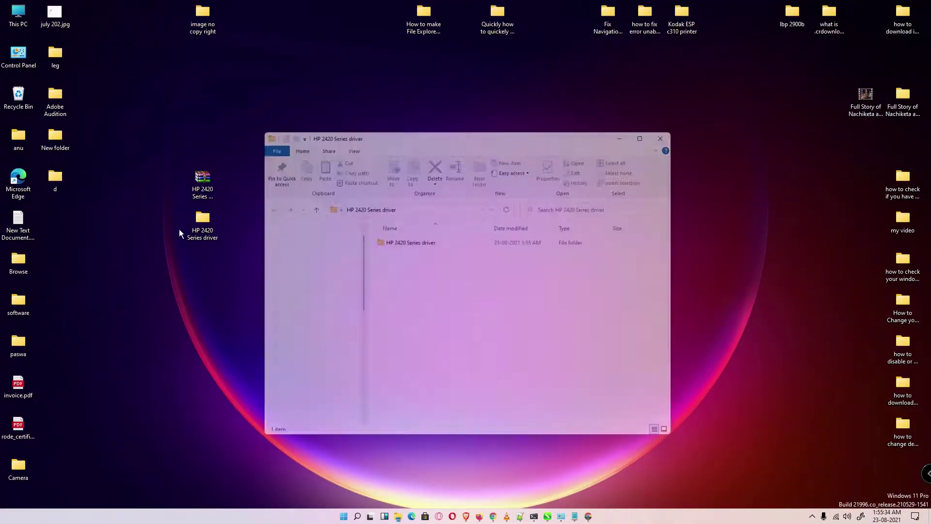
pyautogui.click(395, 243)
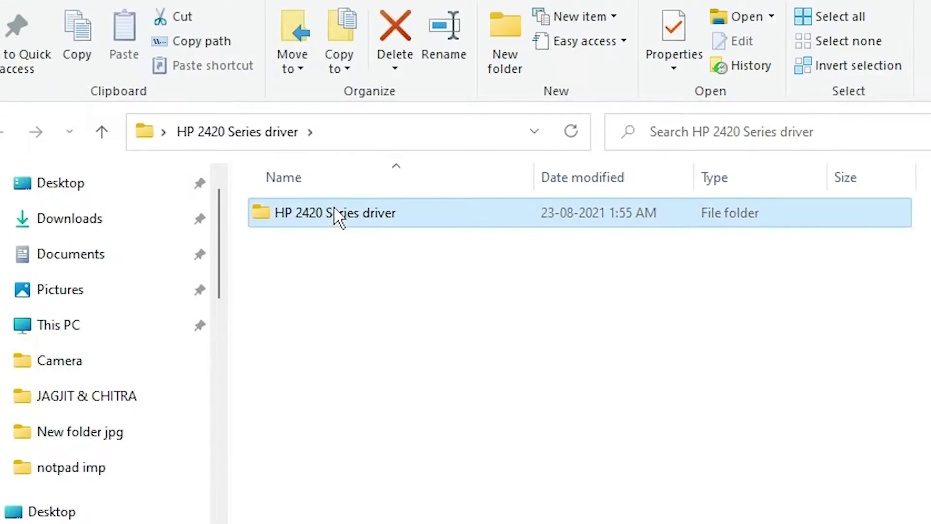
pyautogui.doubleClick(338, 217)
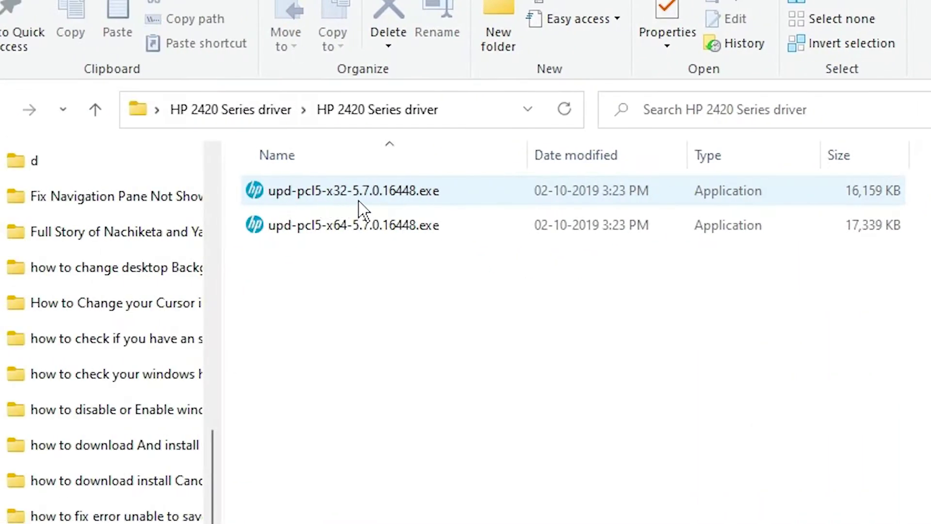
pyautogui.click(363, 200)
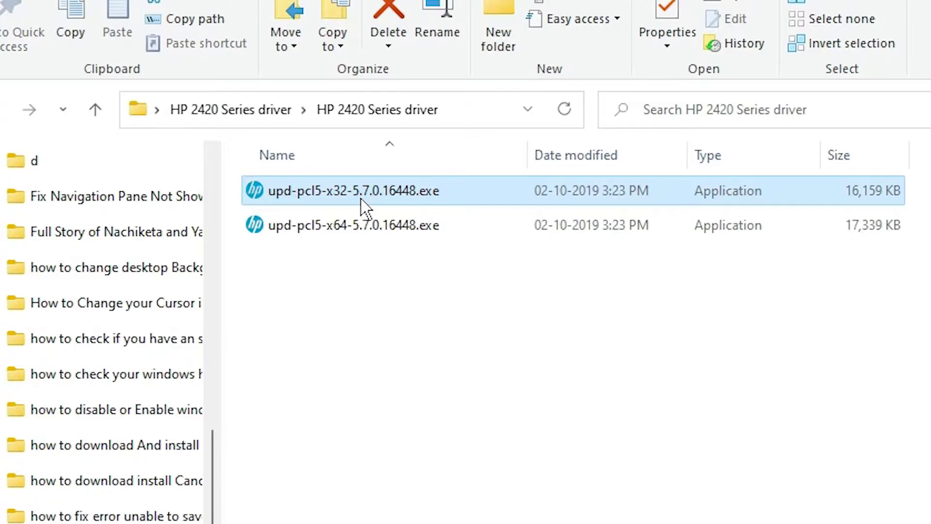
pyautogui.click(387, 227)
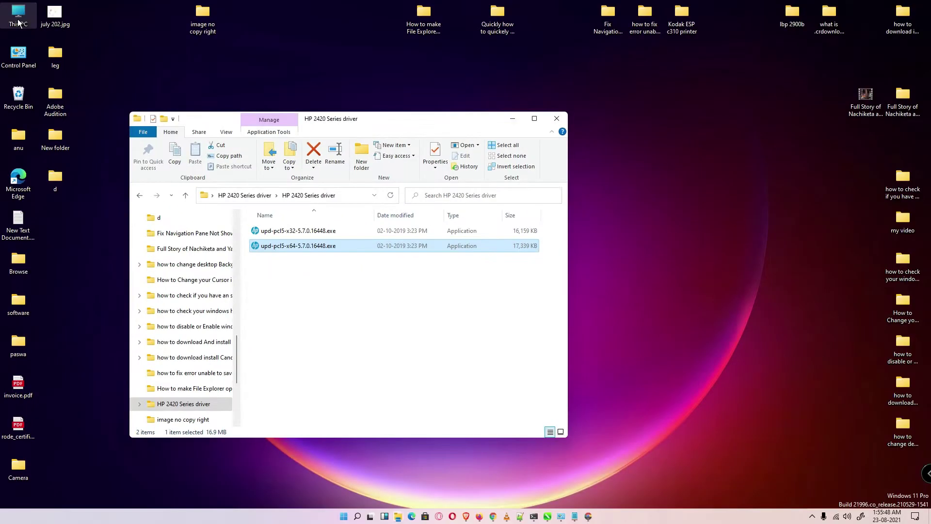
# - Check This PC's properties to confirm a 64-bit operating system on an x64-based processor
pyautogui.press('super+e')
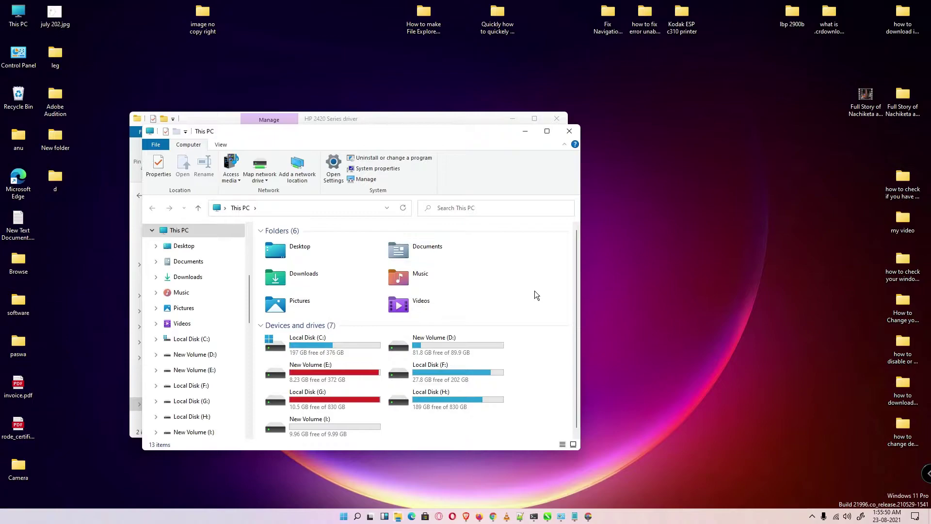
pyautogui.rightClick(531, 296)
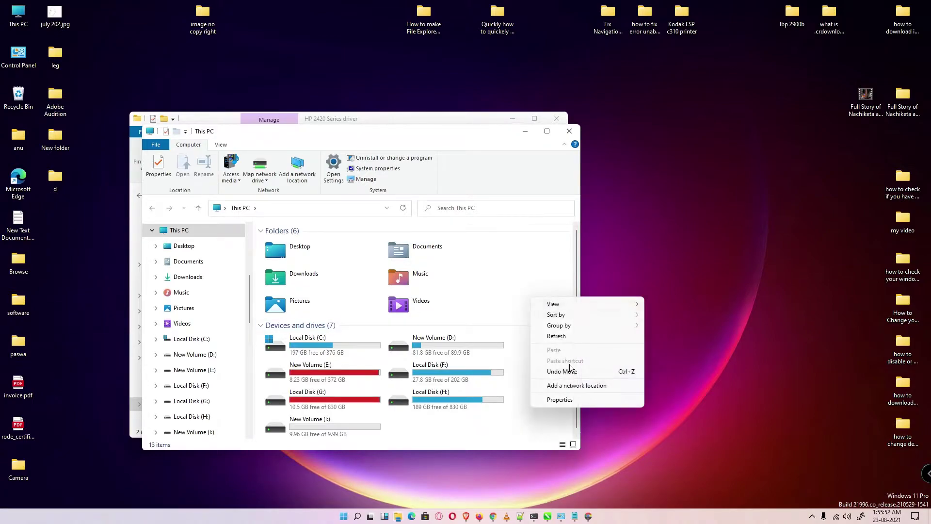
pyautogui.click(576, 399)
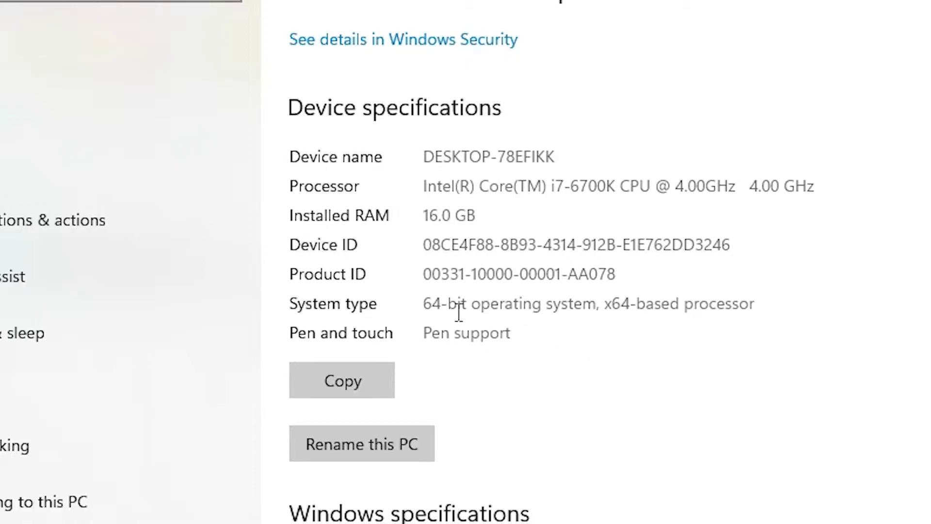
pyautogui.moveTo(425, 305); pyautogui.dragTo(540, 311)
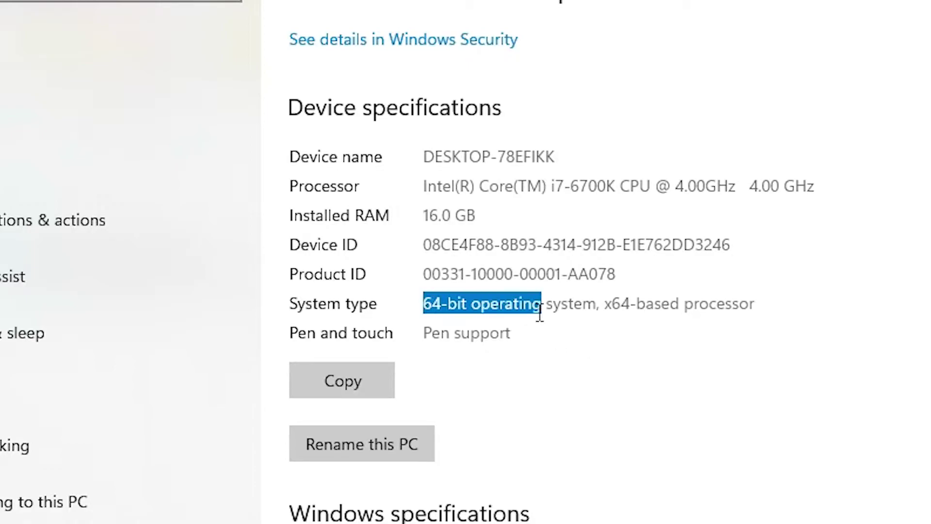
pyautogui.click(476, 310)
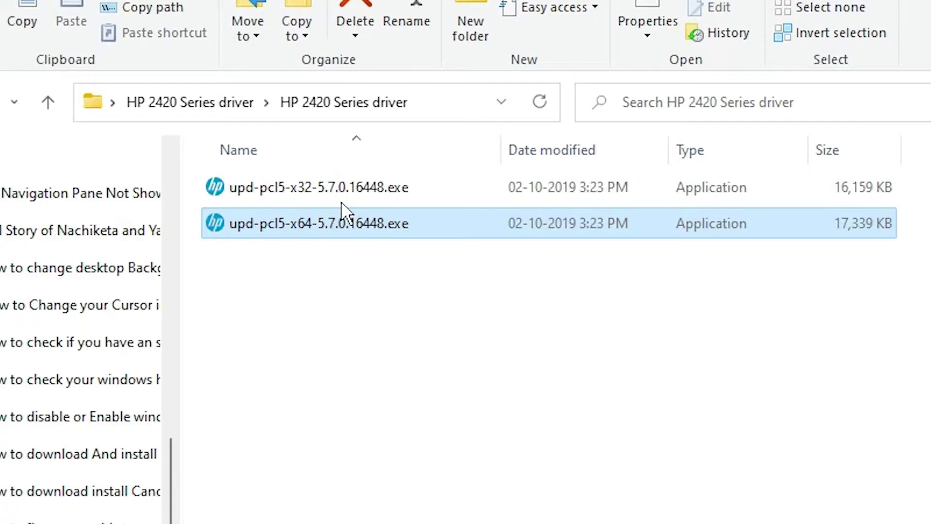
# - Extract upd-pcl5-x64-5.7.0.16448.exe with WinRAR into its own folder and open that folder
pyautogui.click(303, 222)
pyautogui.rightClick(302, 223)
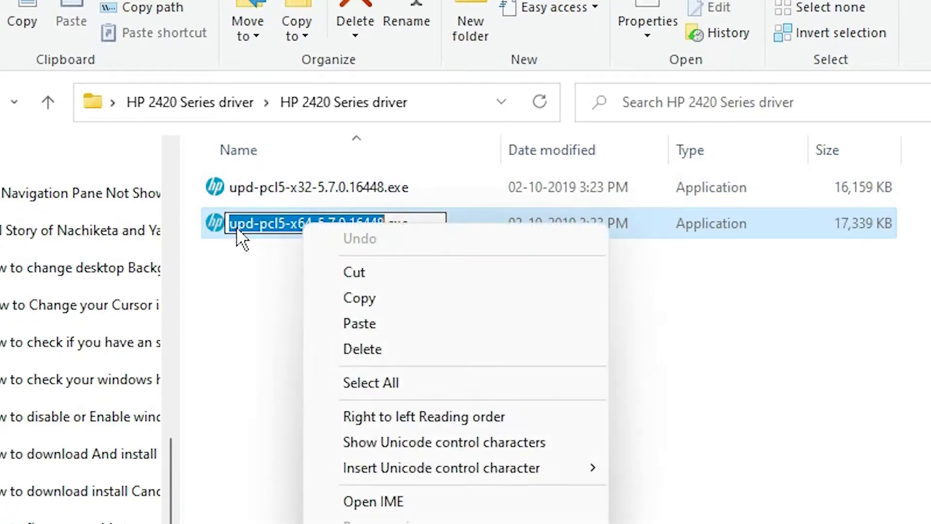
pyautogui.click(220, 226)
pyautogui.click(220, 227)
pyautogui.rightClick(221, 227)
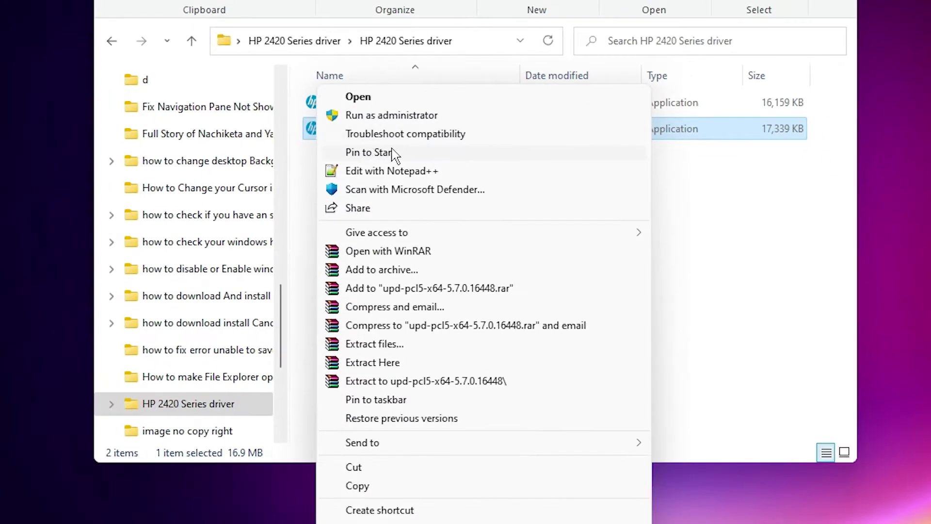
pyautogui.click(390, 350)
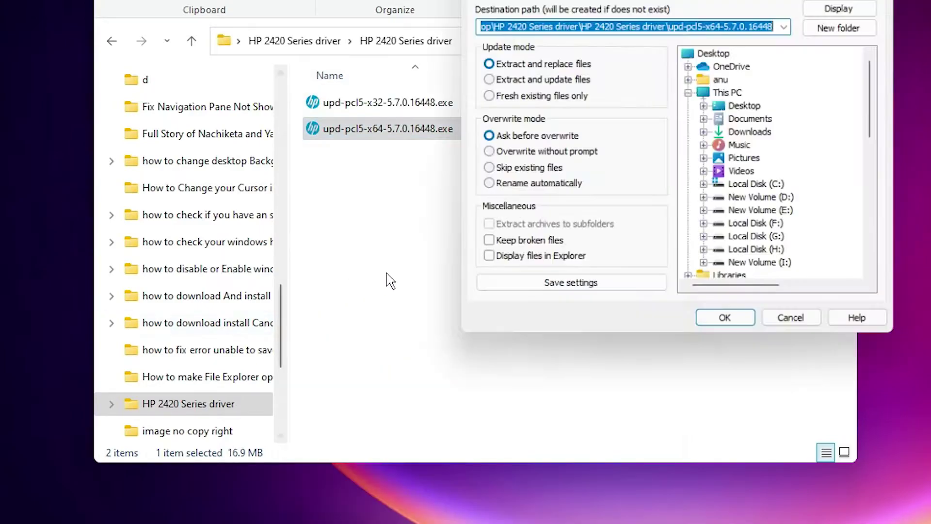
pyautogui.click(725, 320)
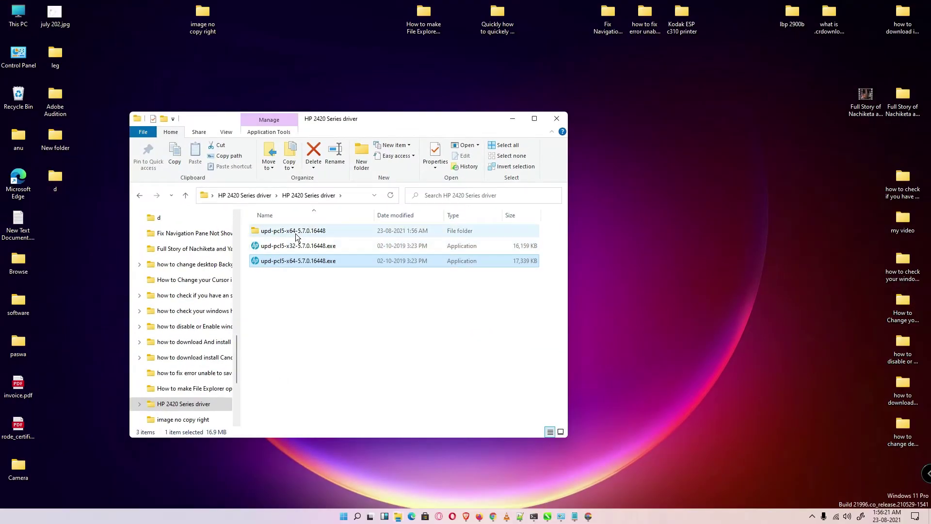
pyautogui.click(295, 231)
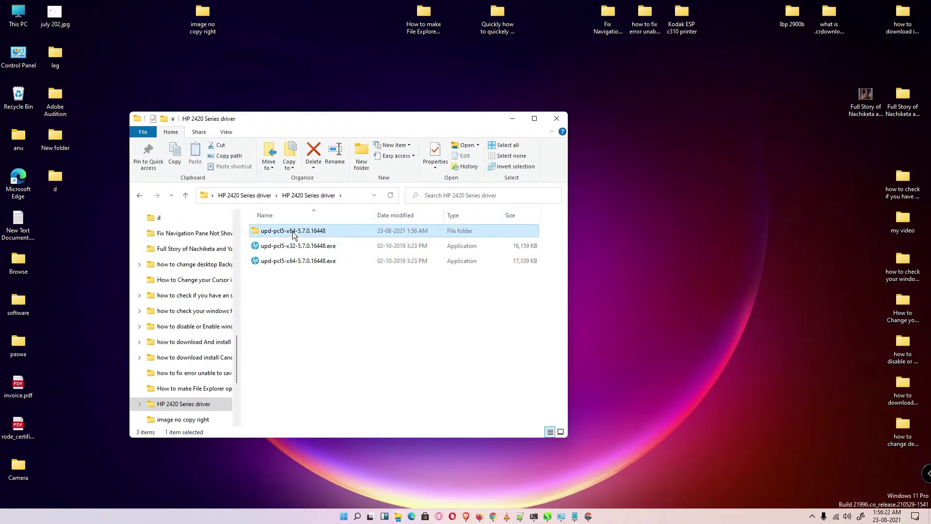
pyautogui.doubleClick(293, 232)
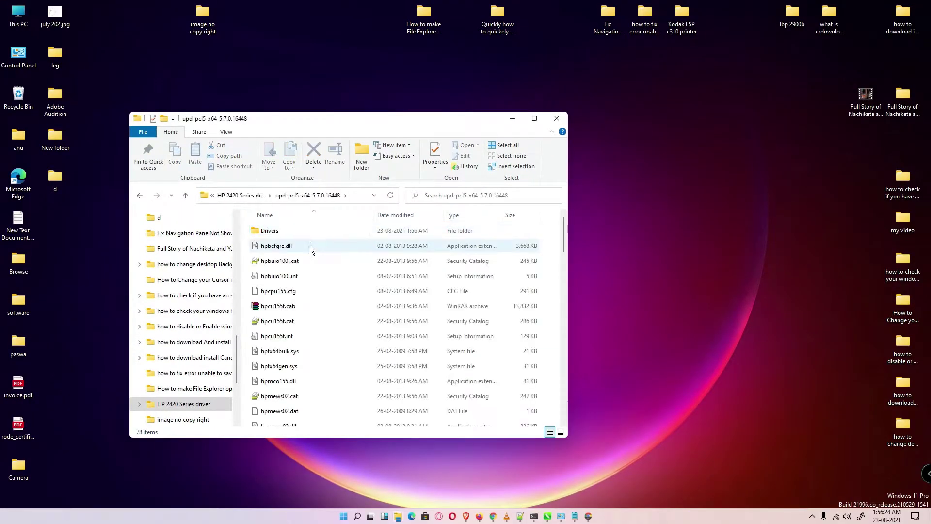
# - Close the extracted folder and reach Devices and Printers via Control Panel from a Start search
pyautogui.click(553, 121)
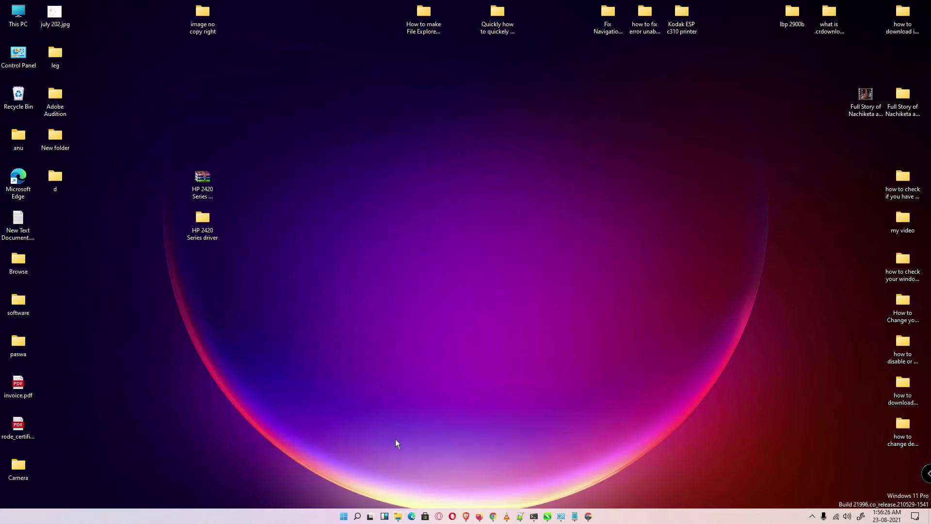
pyautogui.click(344, 516)
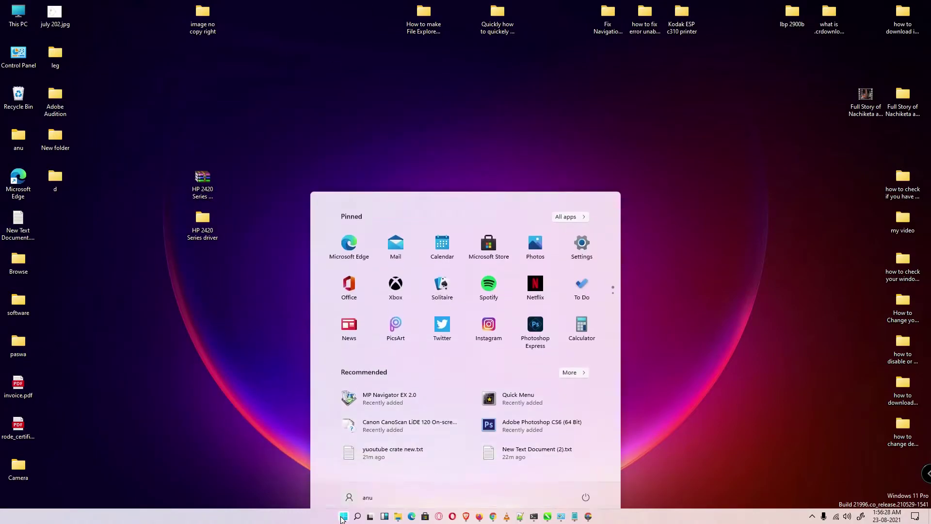
pyautogui.write('co')
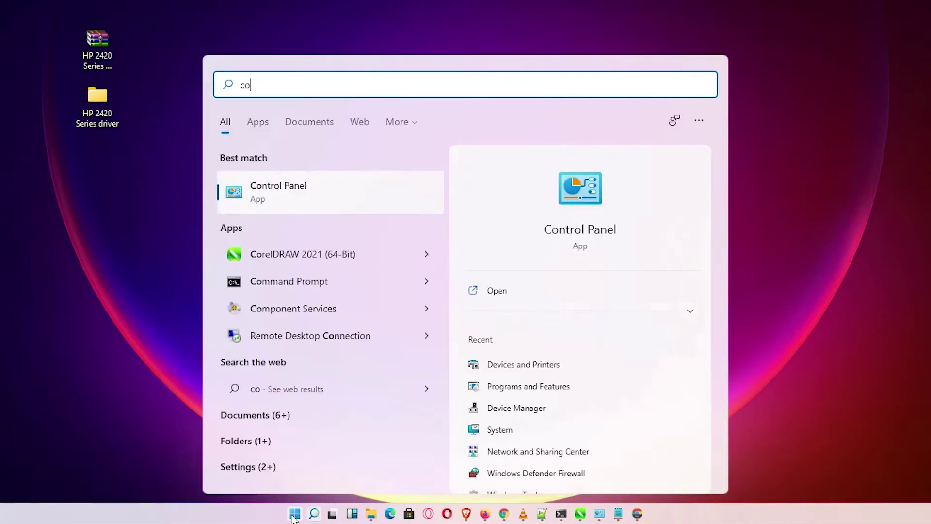
pyautogui.click(342, 209)
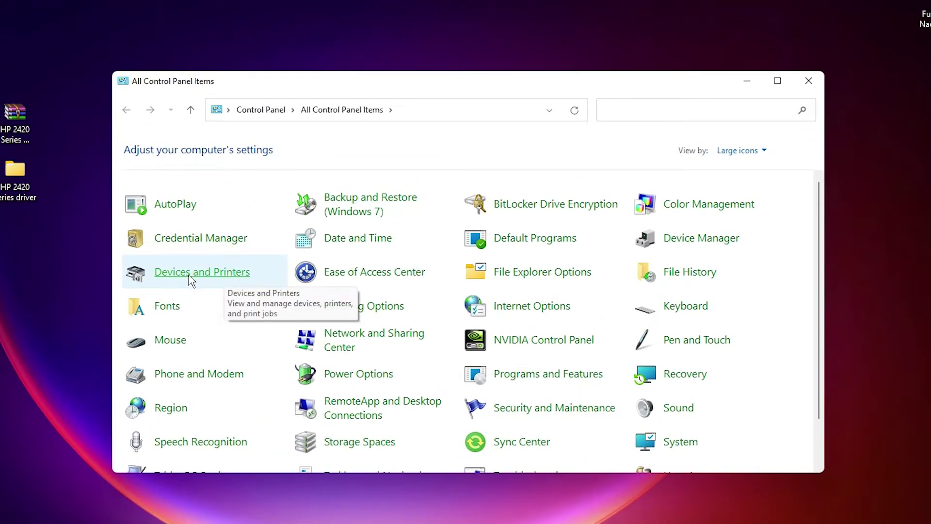
pyautogui.click(191, 273)
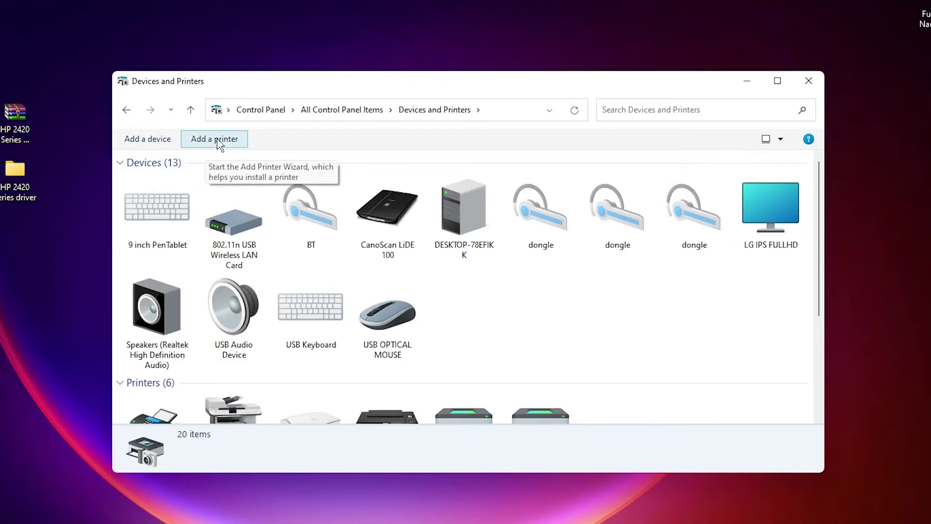
# - Start Add a printer, choose a local printer with manual settings, and reach the port choice
pyautogui.click(217, 141)
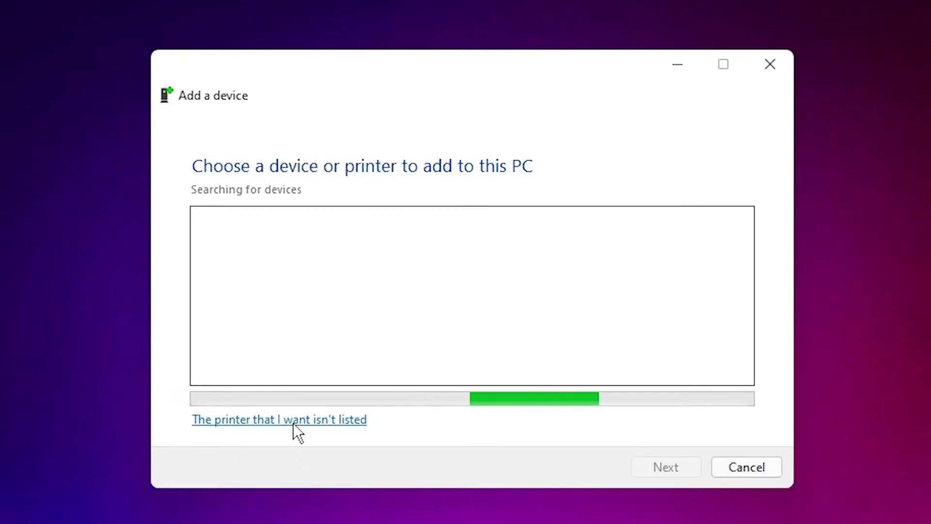
pyautogui.click(292, 420)
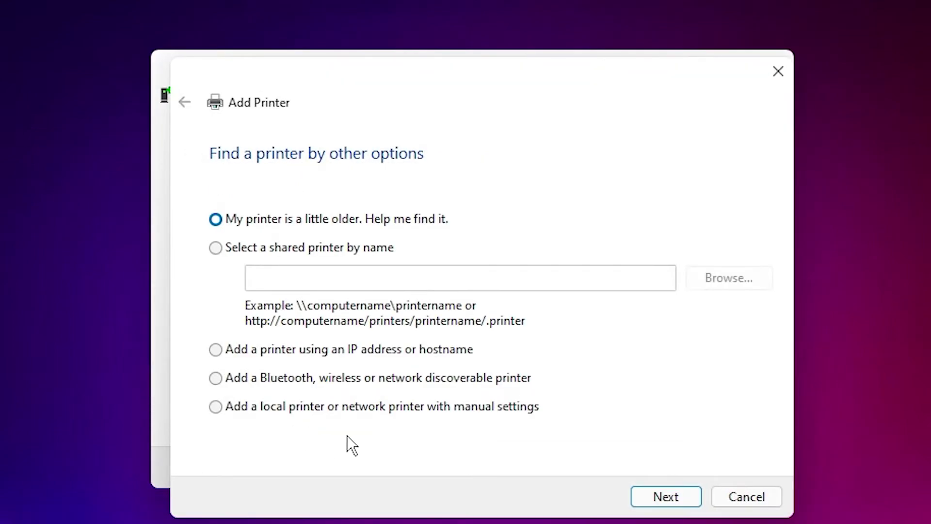
pyautogui.click(225, 390)
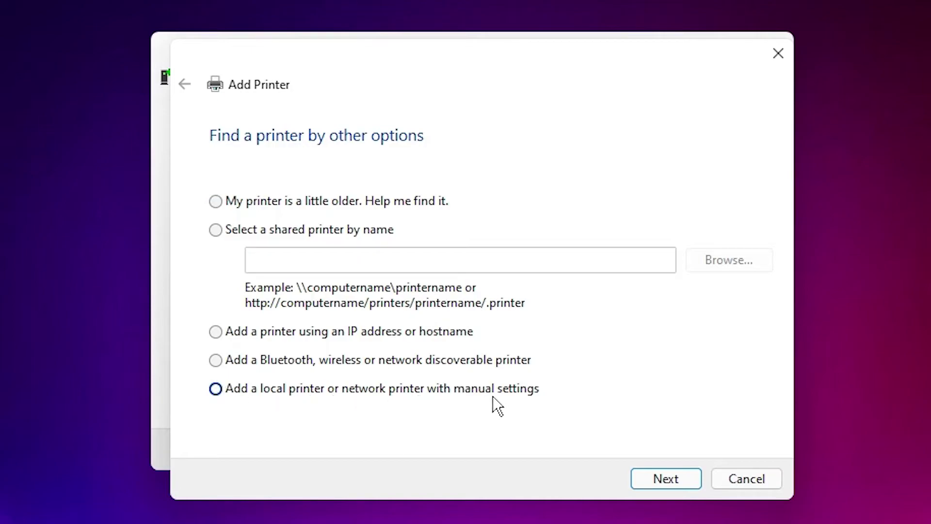
pyautogui.click(667, 473)
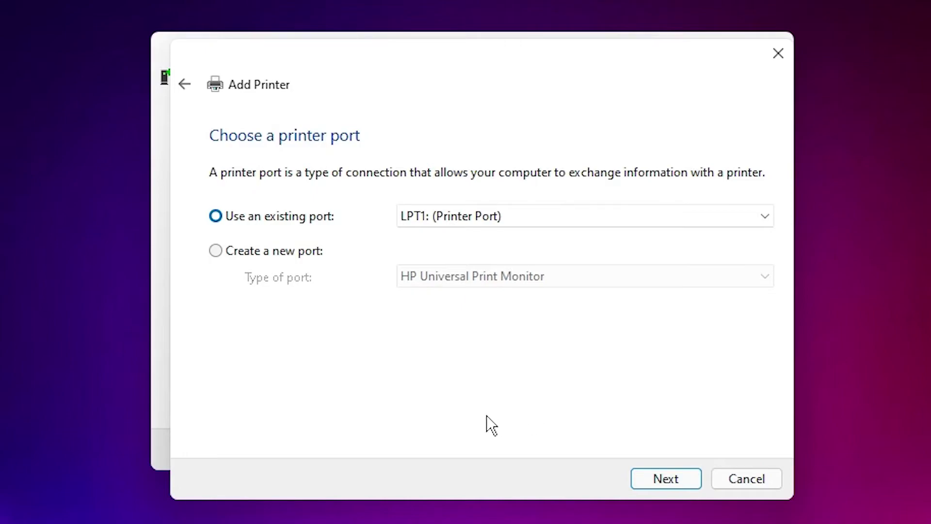
# - Switch the existing port from LPT1 to USB001 (Virtual printer port for USB) and continue
pyautogui.click(441, 213)
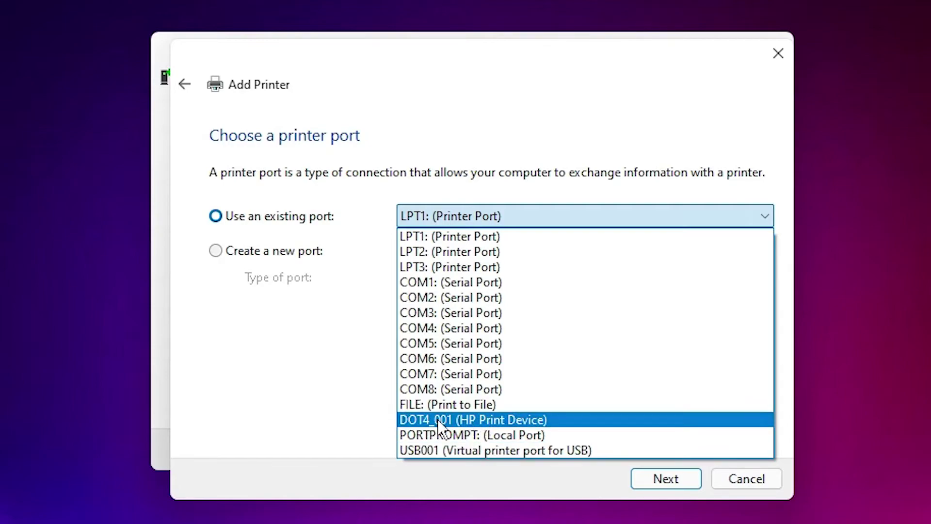
pyautogui.click(451, 449)
pyautogui.click(645, 480)
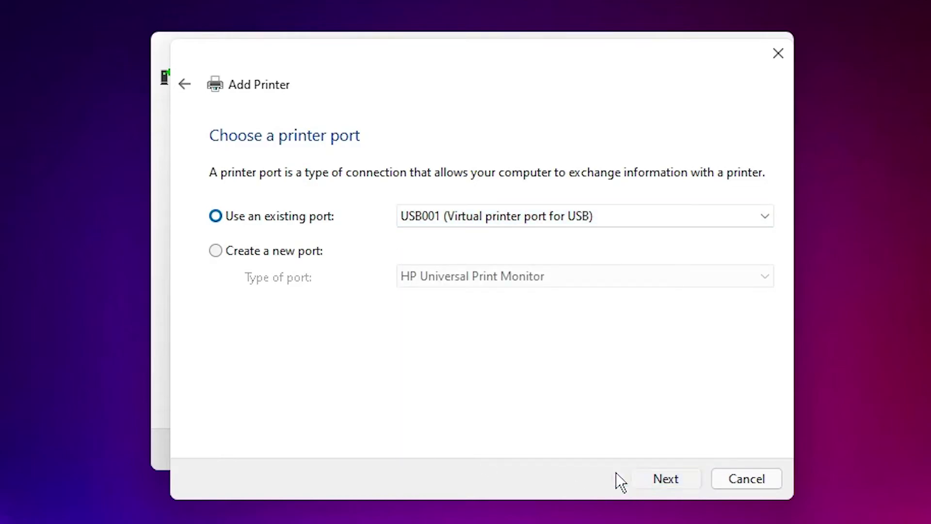
# - Browse from Desktop into HP 2420 Series driver\upd-pcl5-x64-5.7.0.16448 and pick hpzius23.inf as the driver source
pyautogui.click(688, 403)
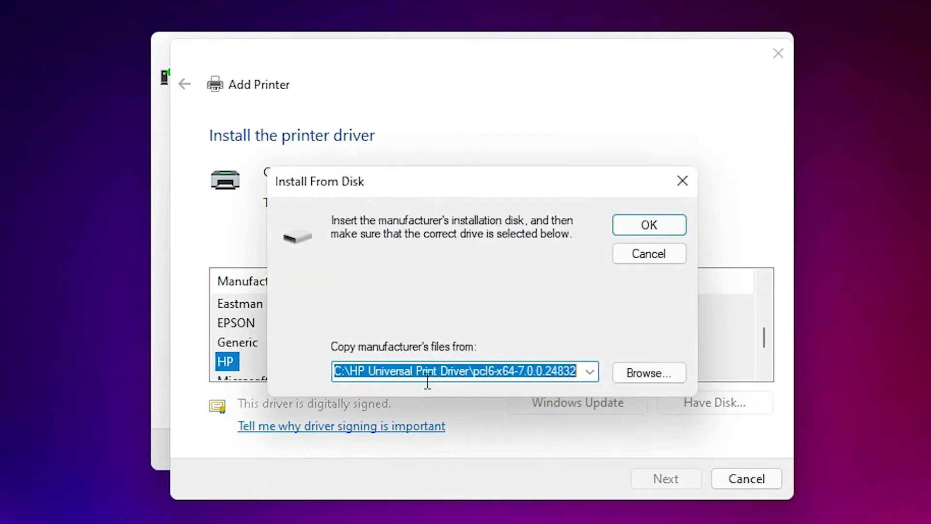
pyautogui.click(634, 371)
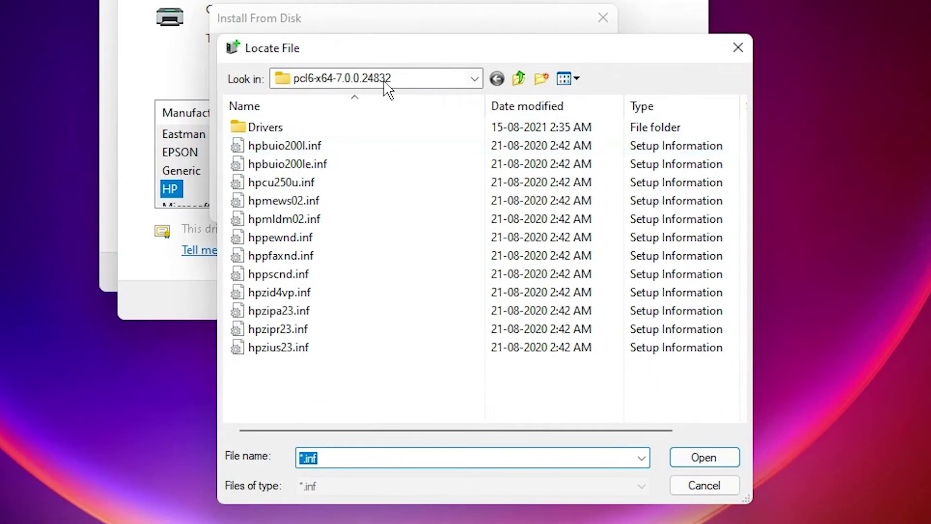
pyautogui.click(387, 83)
pyautogui.scroll(9, 359, 194)
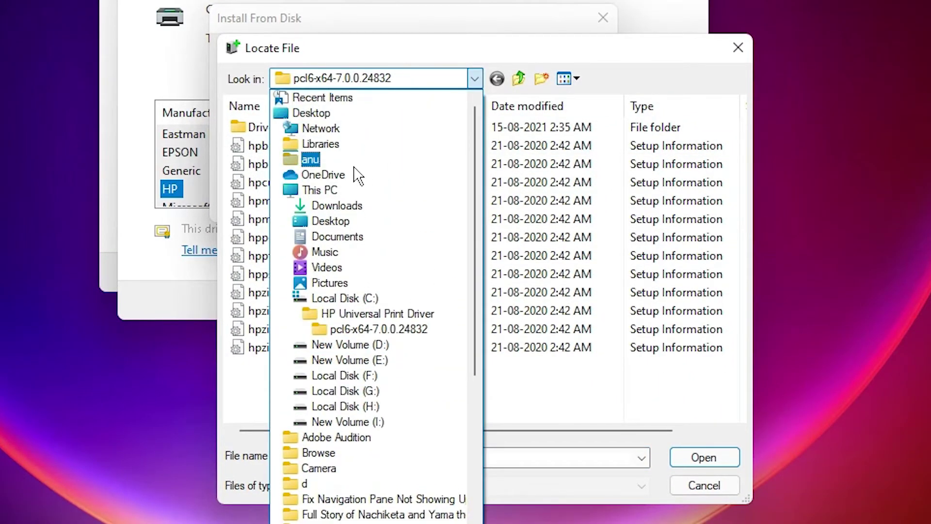
pyautogui.click(311, 113)
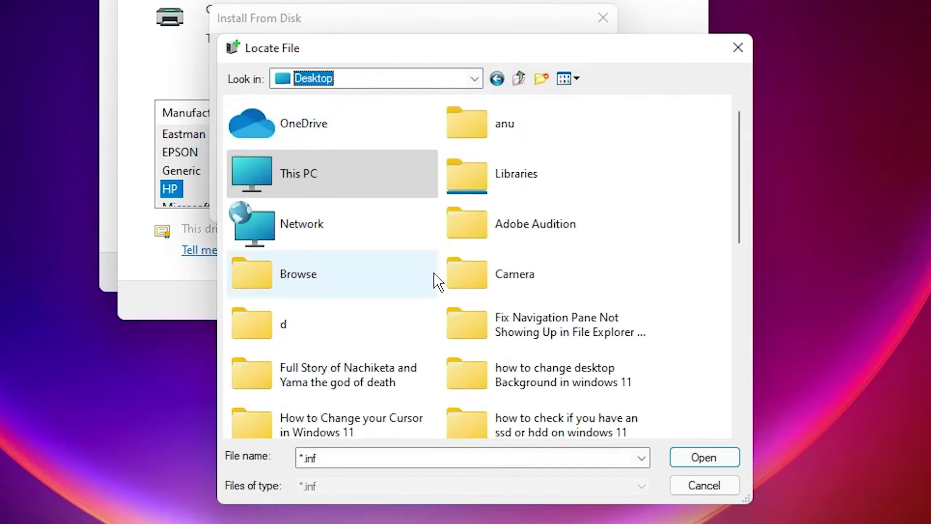
pyautogui.scroll(-5, 435, 281)
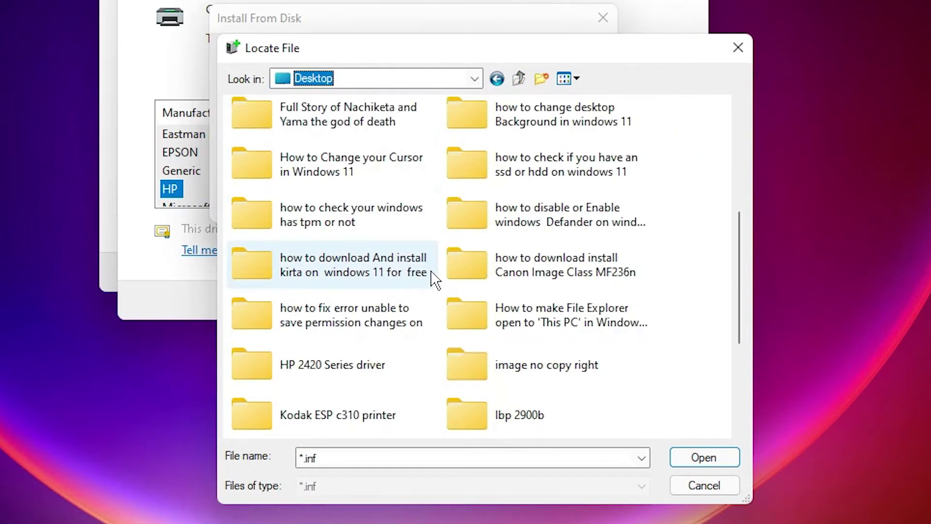
pyautogui.doubleClick(364, 376)
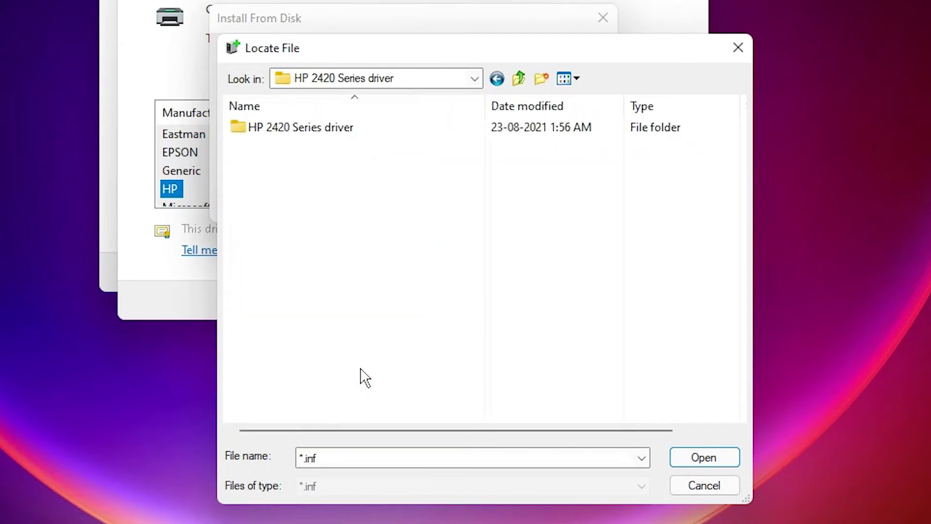
pyautogui.doubleClick(315, 140)
pyautogui.doubleClick(359, 138)
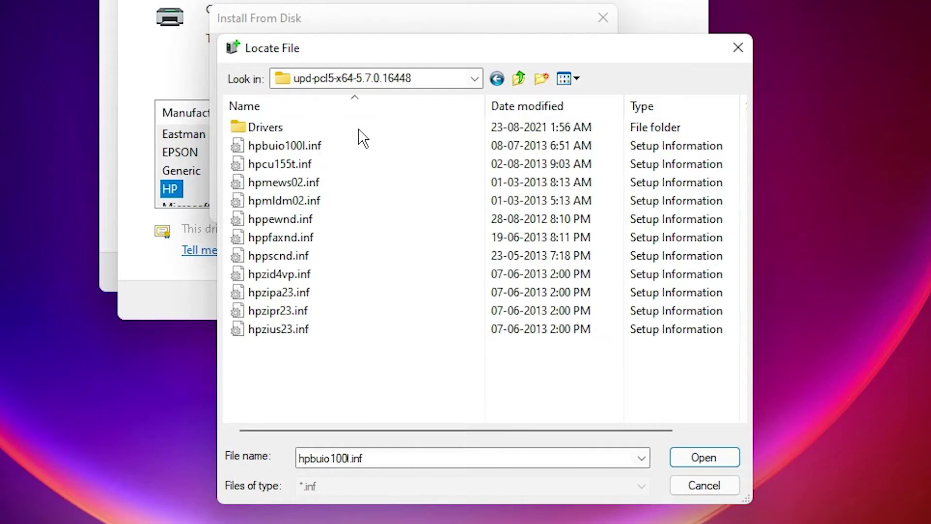
pyautogui.click(291, 331)
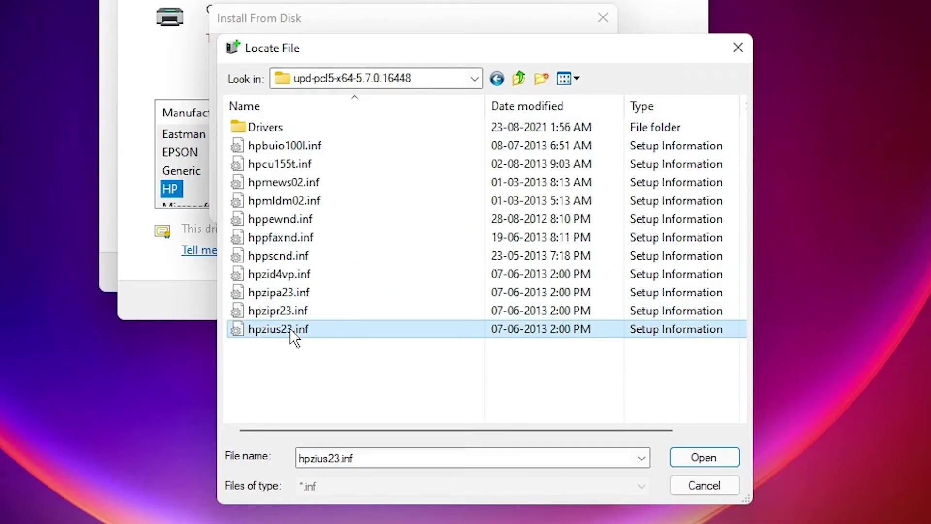
pyautogui.click(706, 457)
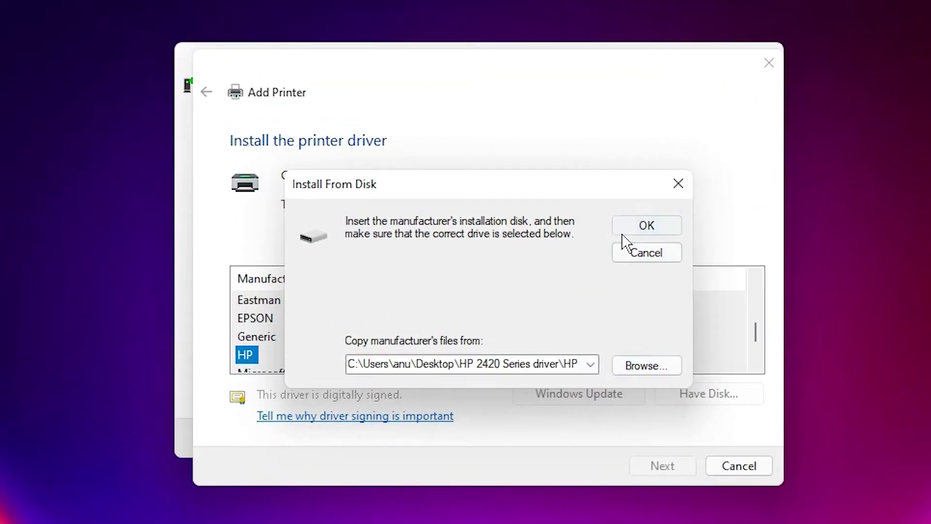
# - Choose HP Universal Printing PCL 5, keep the current driver, and name the printer 'HP 2420'
pyautogui.click(624, 232)
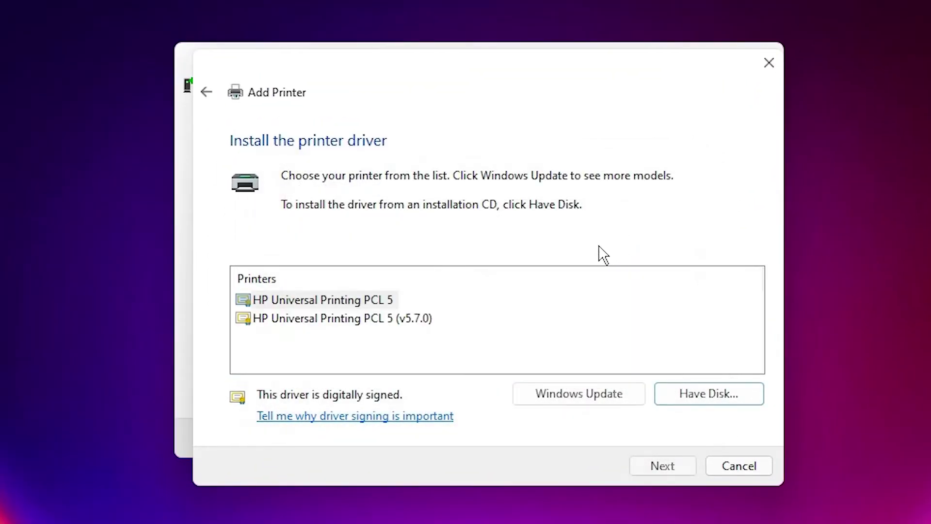
pyautogui.click(318, 301)
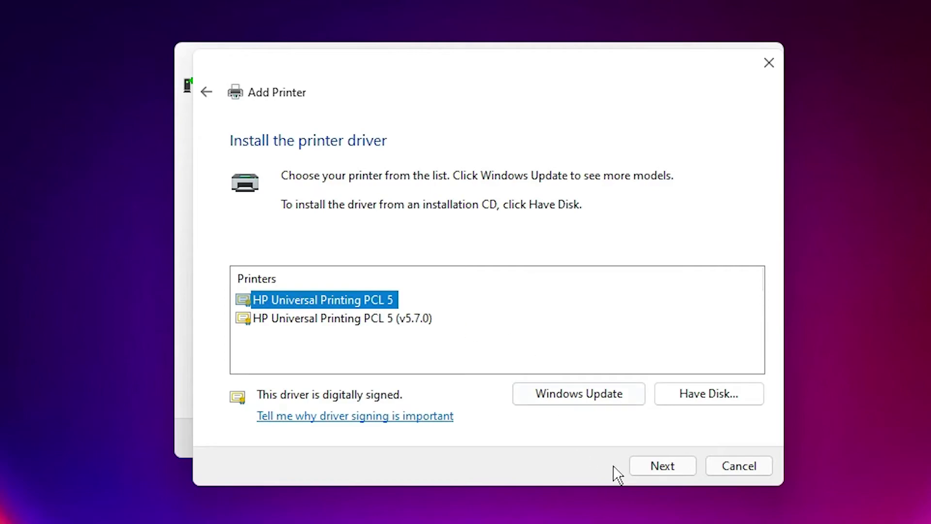
pyautogui.click(652, 463)
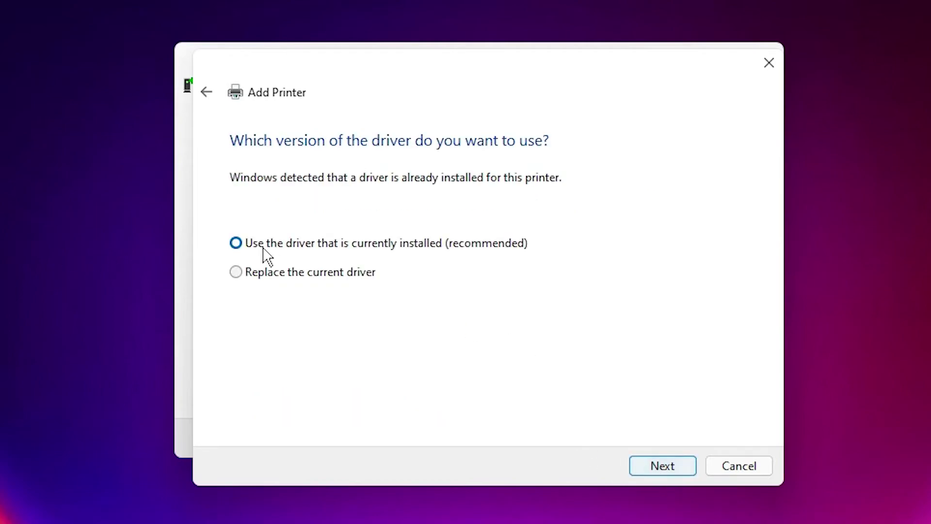
pyautogui.click(641, 464)
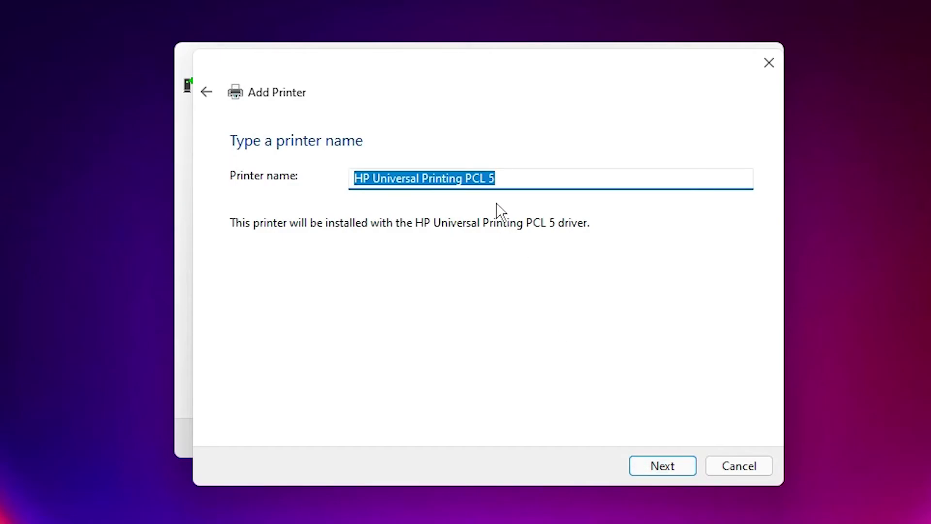
pyautogui.write('HP 2420')
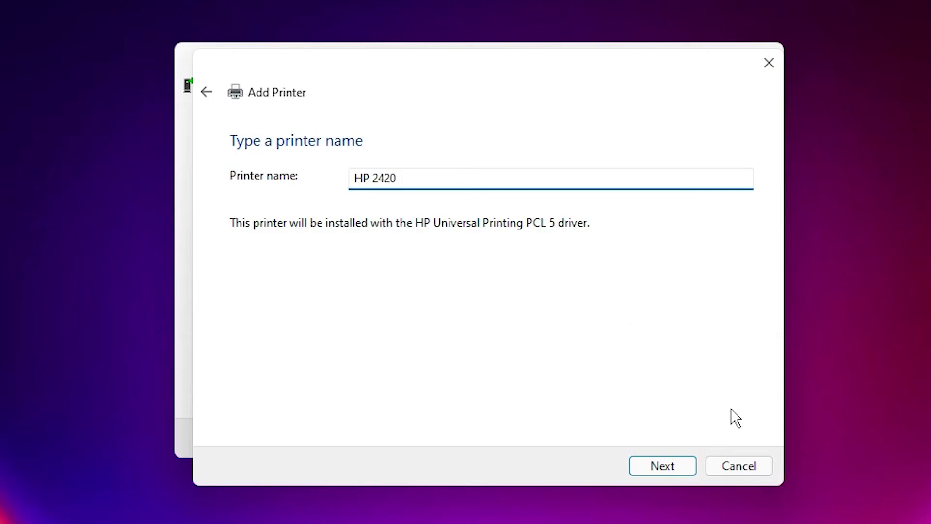
pyautogui.click(684, 467)
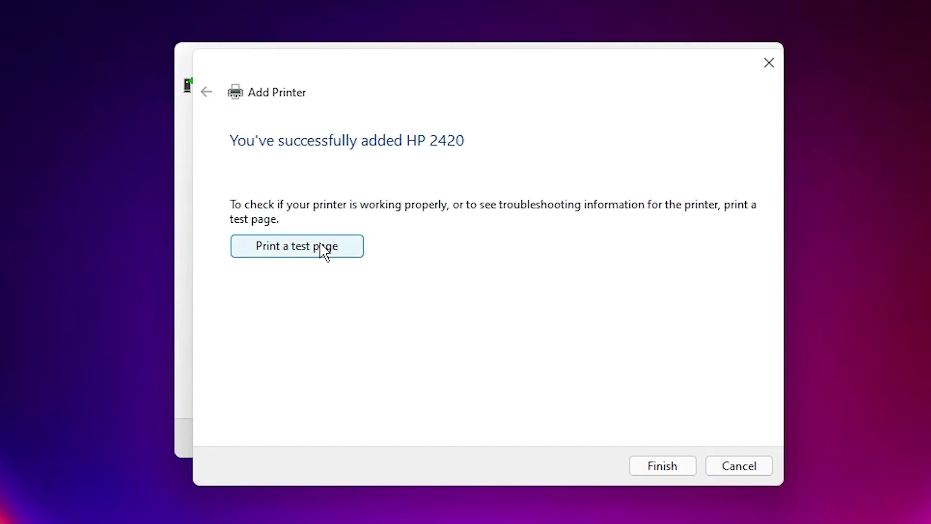
# - Finish the wizard, then verify in Control Panel's Devices and Printers that HP 2420 is listed among six printers with 0 documents
pyautogui.click(667, 463)
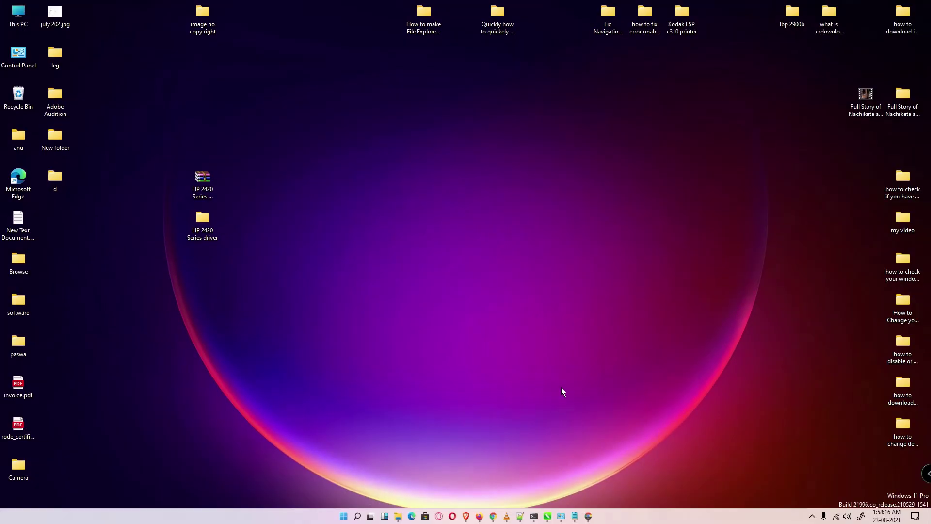
pyautogui.click(342, 517)
pyautogui.write('o')
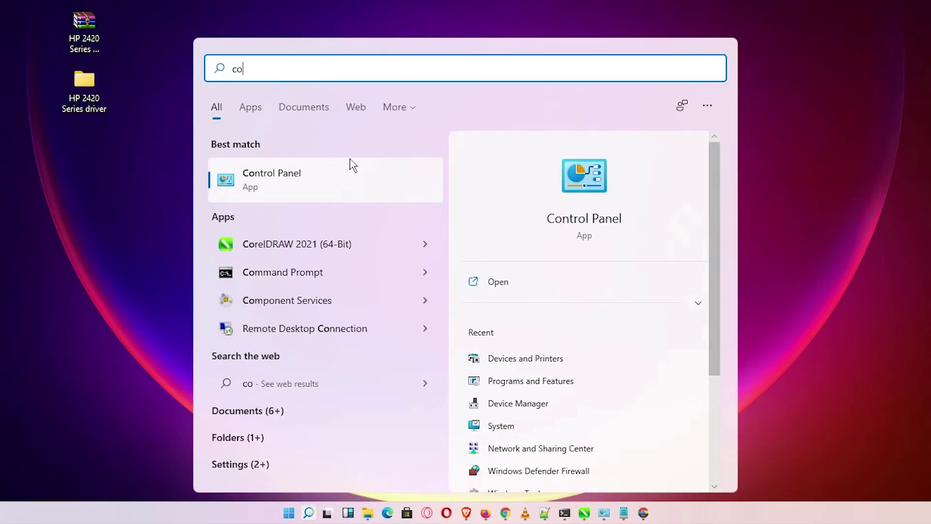
pyautogui.click(343, 172)
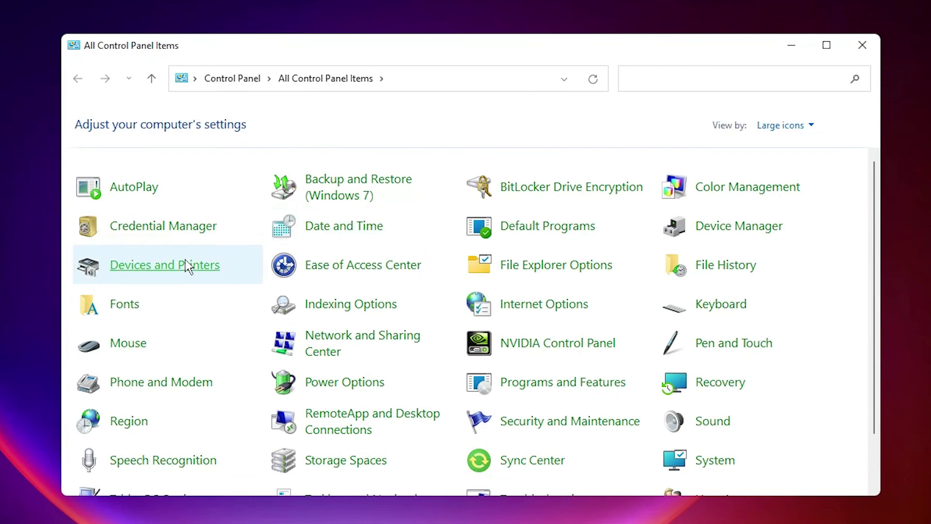
pyautogui.click(263, 211)
pyautogui.scroll(-3, 359, 227)
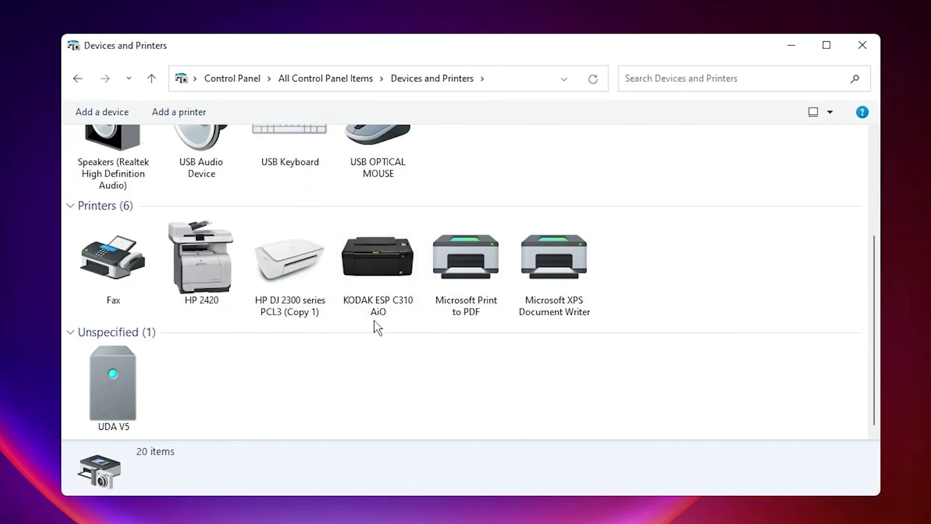
pyautogui.moveTo(213, 316)
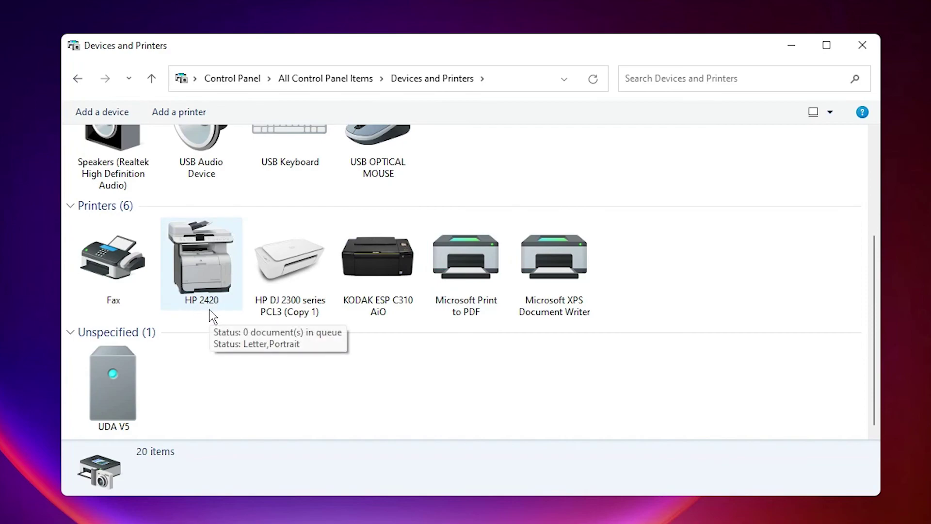